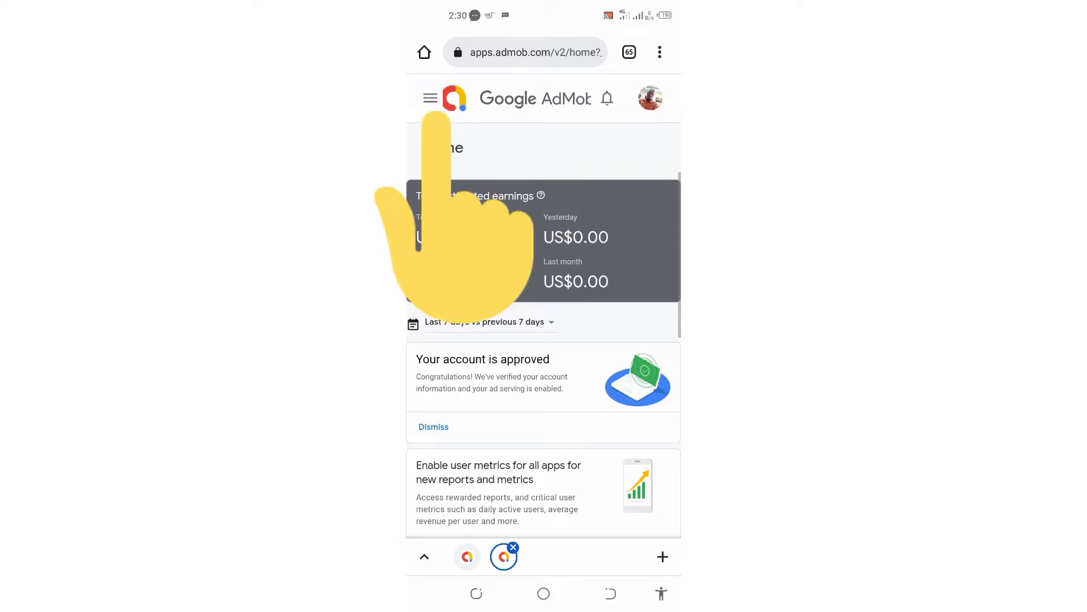
- Choose Knife hit from the Apps list to open its App overview
{"action": "left_click", "coordinate": [430, 97]}
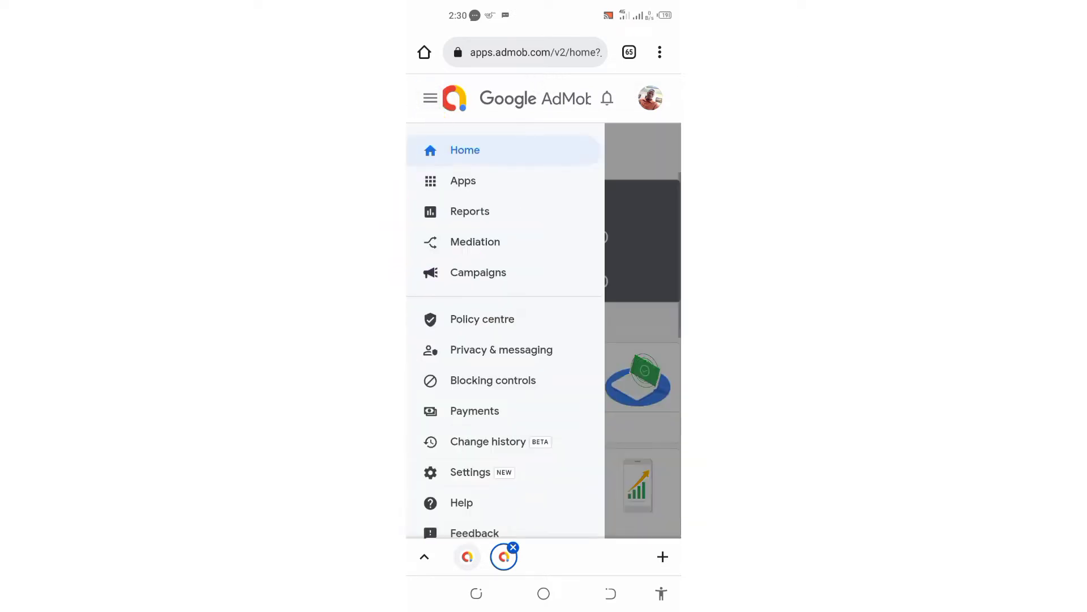
{"action": "left_click", "coordinate": [463, 180]}
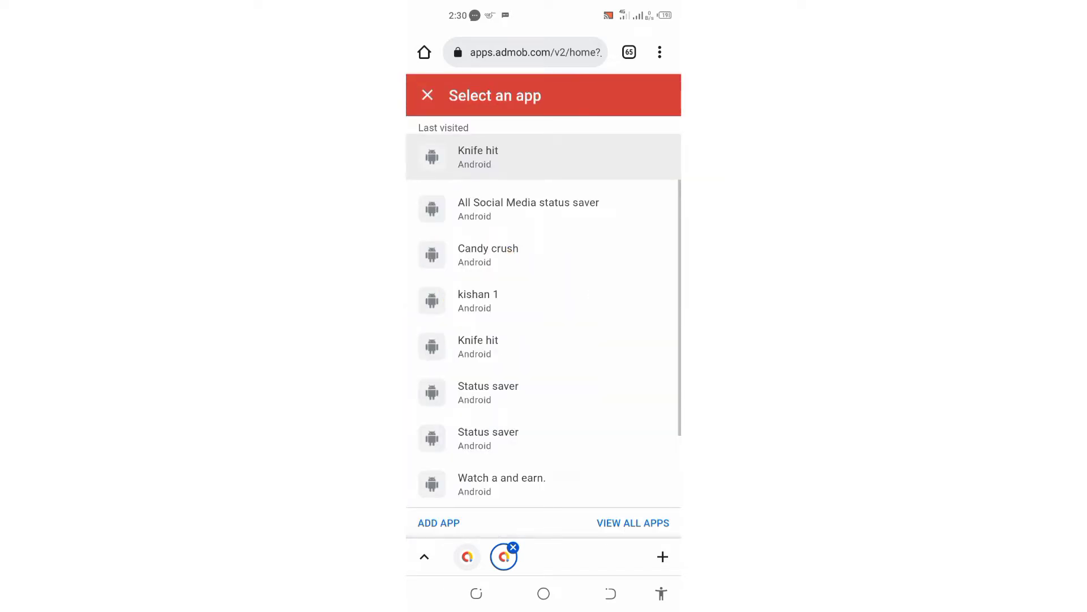
{"action": "left_click", "coordinate": [501, 153]}
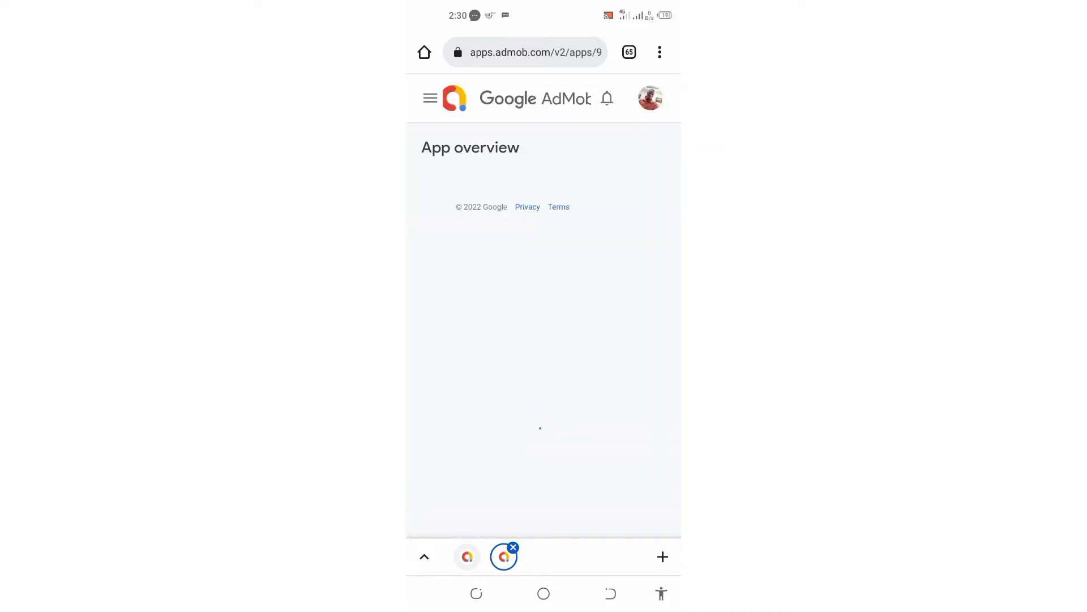
{"action": "left_click_drag", "start_coordinate": [609, 450], "coordinate": [579, 437]}
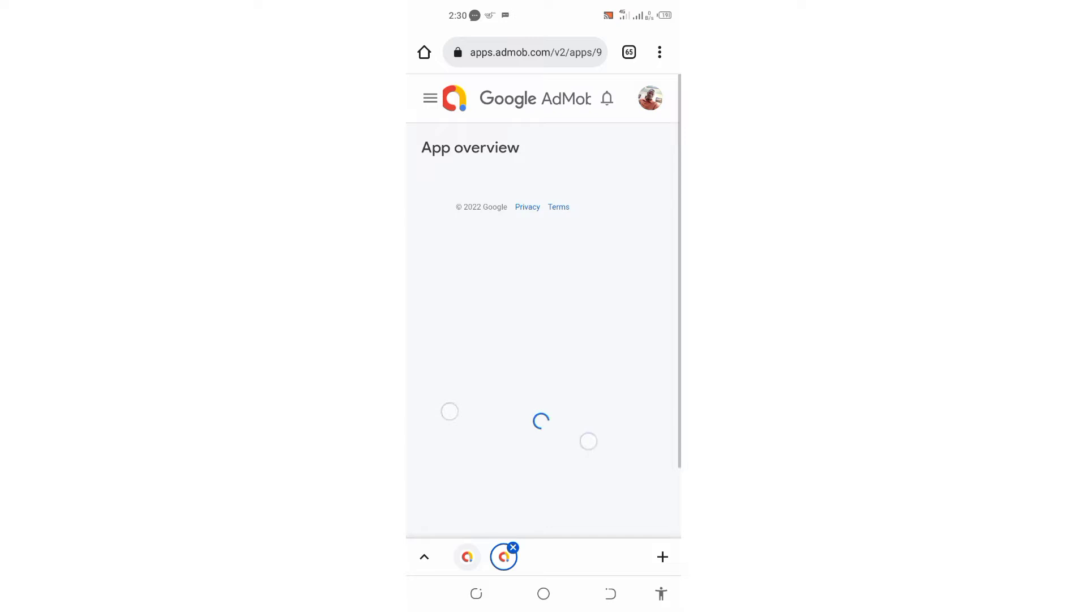
{"action": "scroll", "coordinate": [526, 421], "scroll_direction": "up", "scroll_amount": 2}
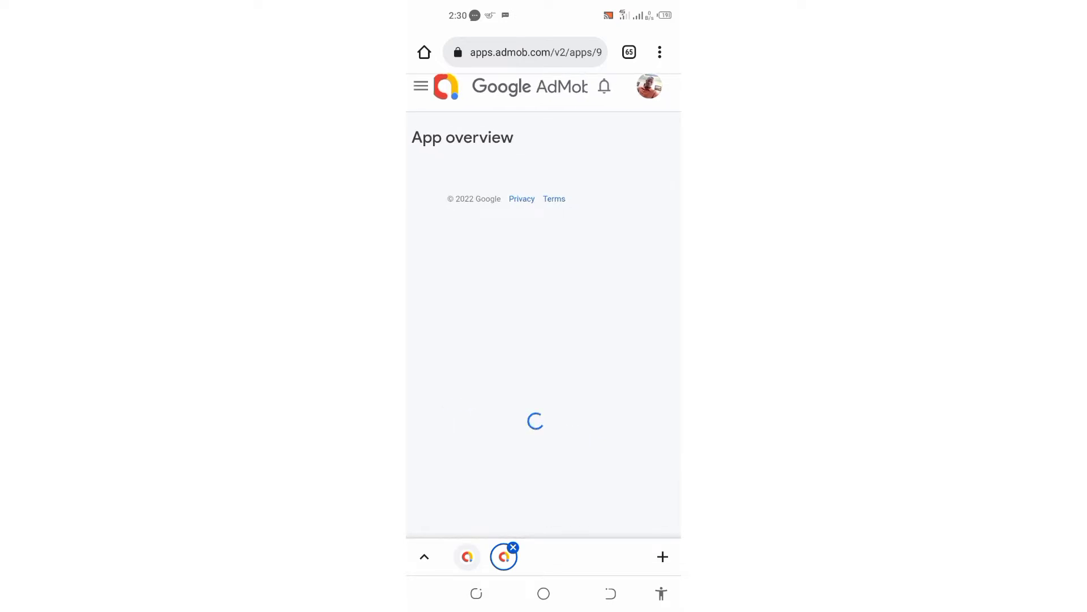
{"action": "mouse_move", "coordinate": [424, 90]}
{"action": "left_mouse_down"}
{"action": "mouse_move", "coordinate": [446, 137]}
{"action": "mouse_move", "coordinate": [460, 115]}
{"action": "left_mouse_up"}
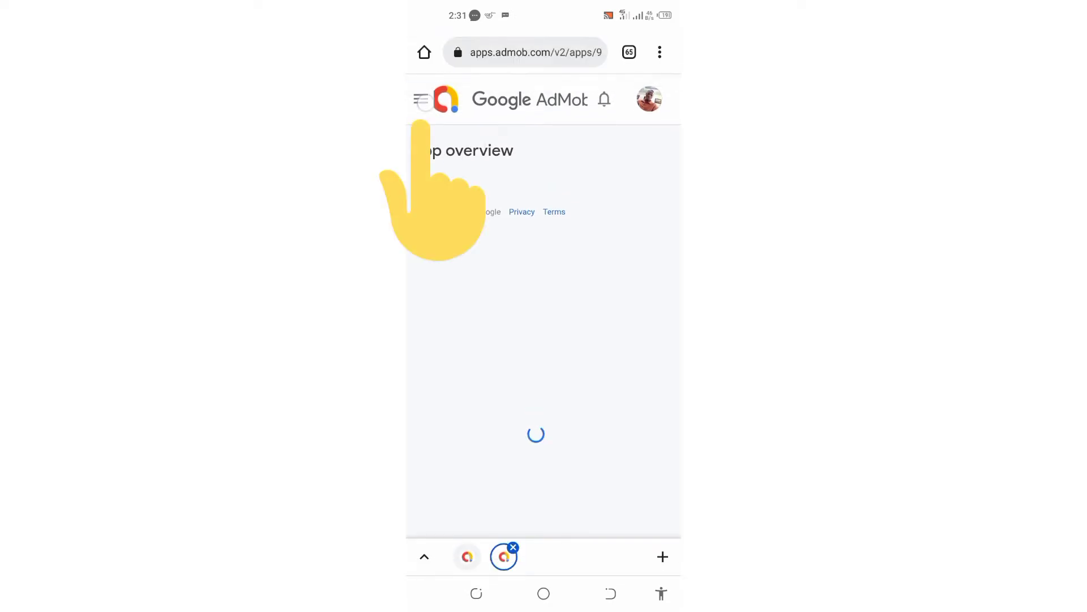
- Open Knife hit's App settings and show the frequency capping help explanation
{"action": "left_click", "coordinate": [420, 98]}
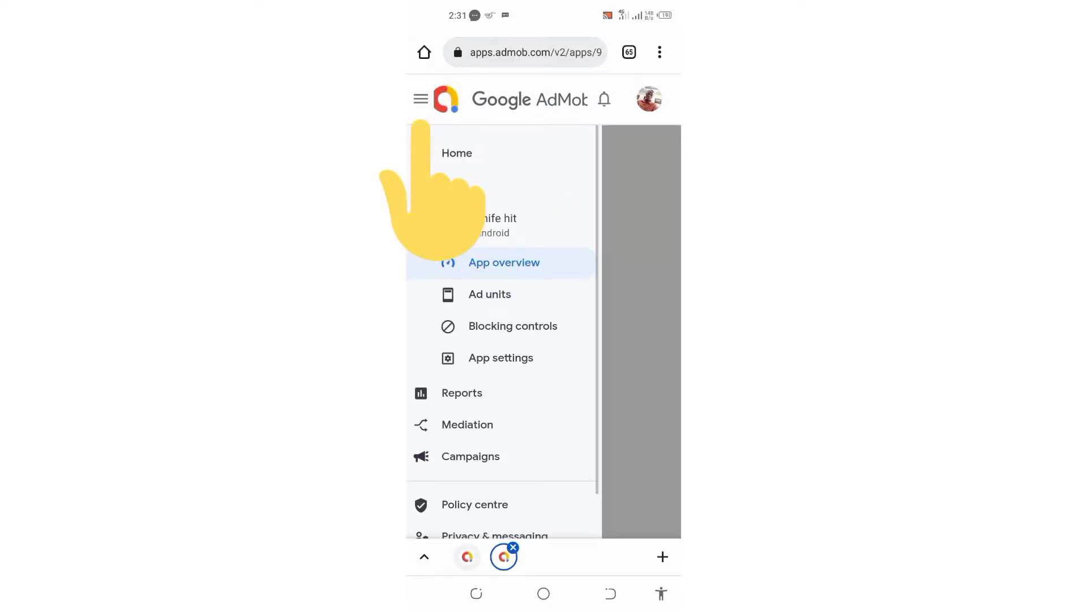
{"action": "left_click", "coordinate": [516, 358]}
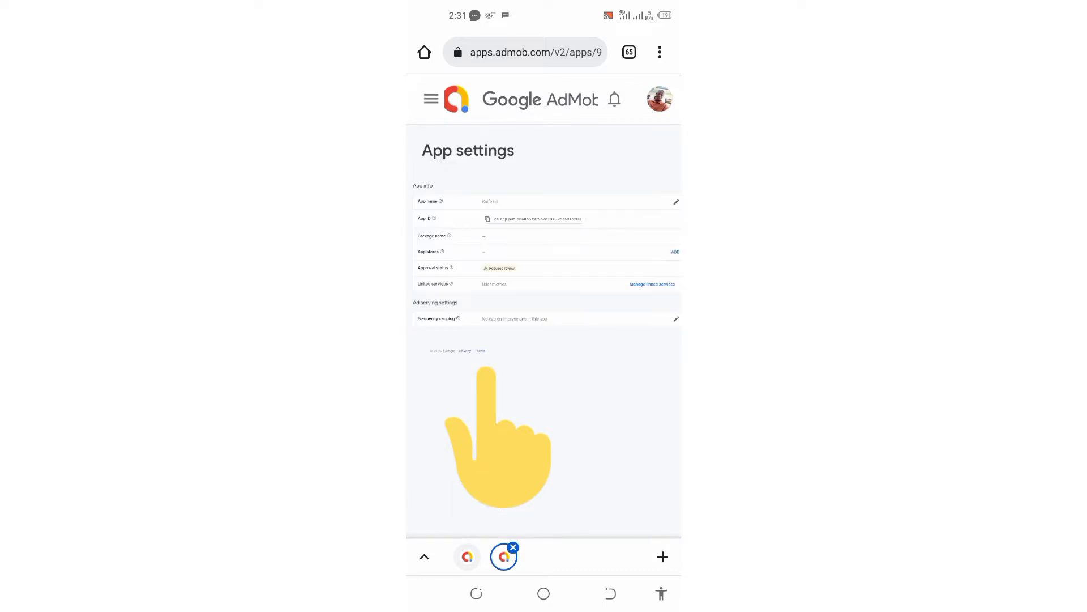
{"action": "scroll", "coordinate": [510, 297], "scroll_direction": "up", "scroll_amount": 5}
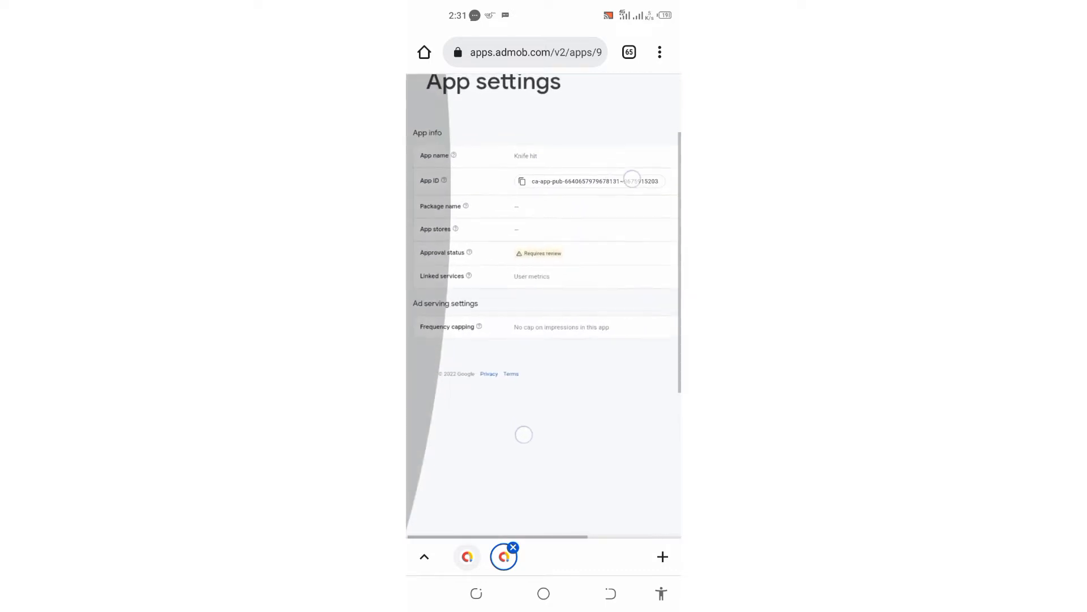
{"action": "scroll", "coordinate": [496, 350], "scroll_direction": "up", "scroll_amount": 1}
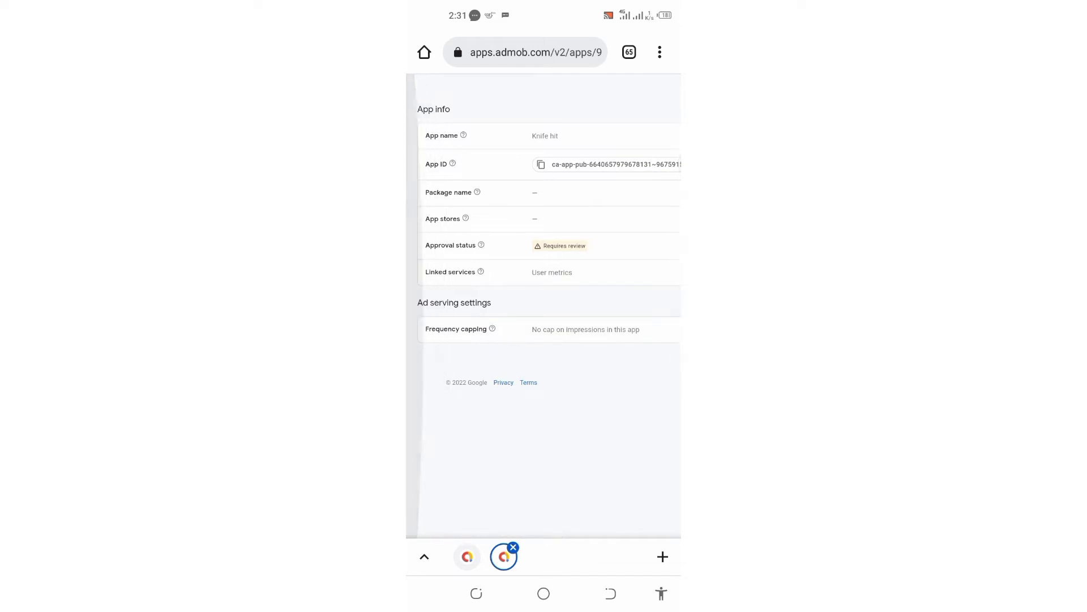
{"action": "scroll", "coordinate": [497, 350], "scroll_direction": "up", "scroll_amount": 5}
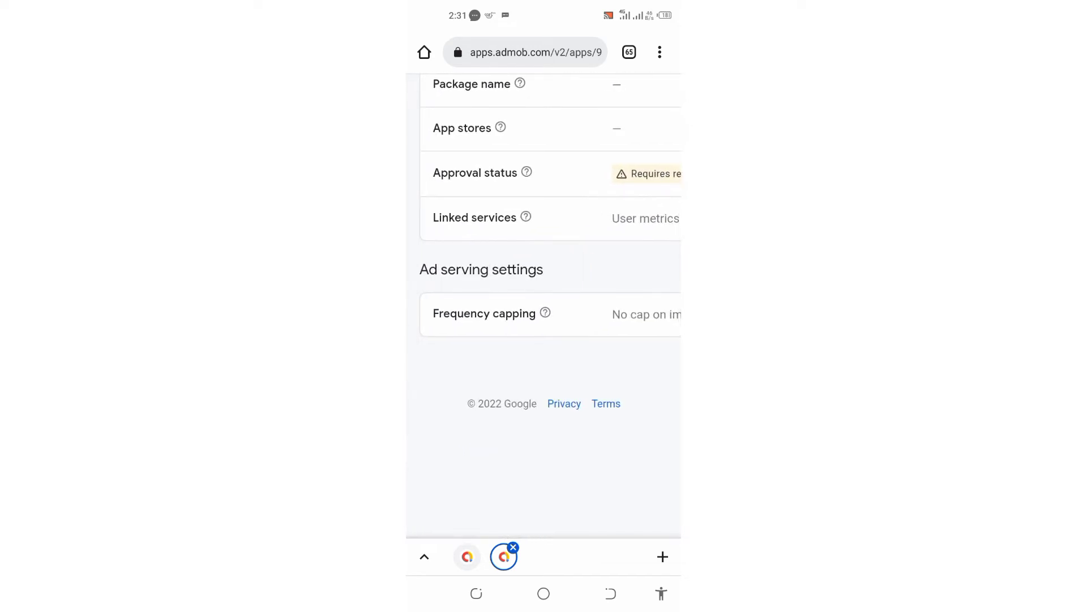
{"action": "left_click", "coordinate": [544, 313]}
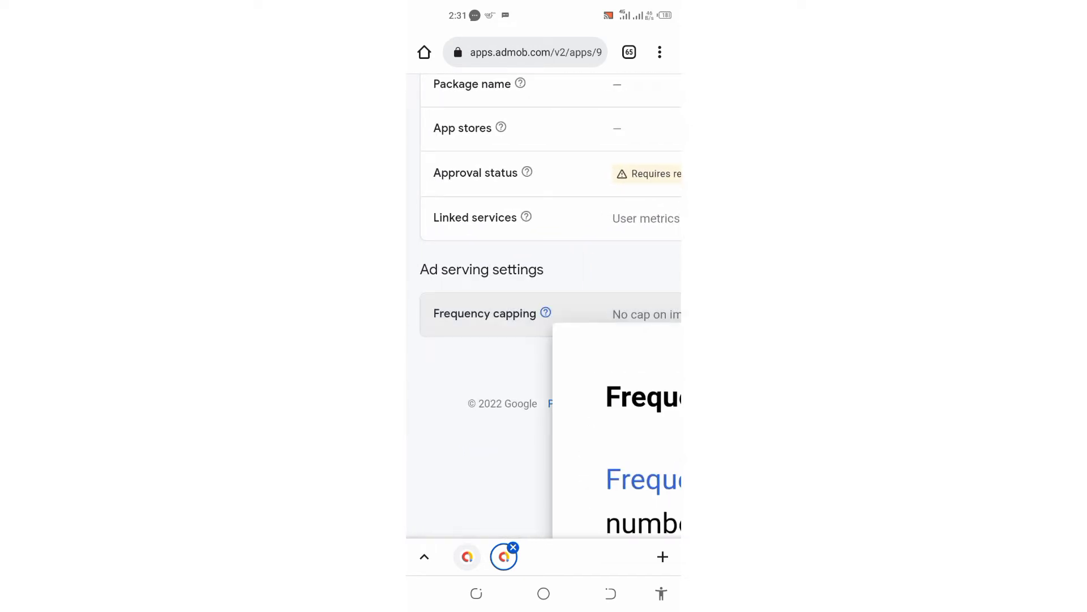
{"action": "mouse_move", "coordinate": [575, 462]}
{"action": "left_mouse_down"}
{"action": "mouse_move", "coordinate": [472, 411]}
{"action": "mouse_move", "coordinate": [555, 408]}
{"action": "mouse_move", "coordinate": [543, 410]}
{"action": "left_mouse_up"}
{"action": "scroll", "coordinate": [472, 412], "scroll_direction": "down", "scroll_amount": 5}
{"action": "left_click", "coordinate": [597, 476]}
{"action": "left_click", "coordinate": [468, 353]}
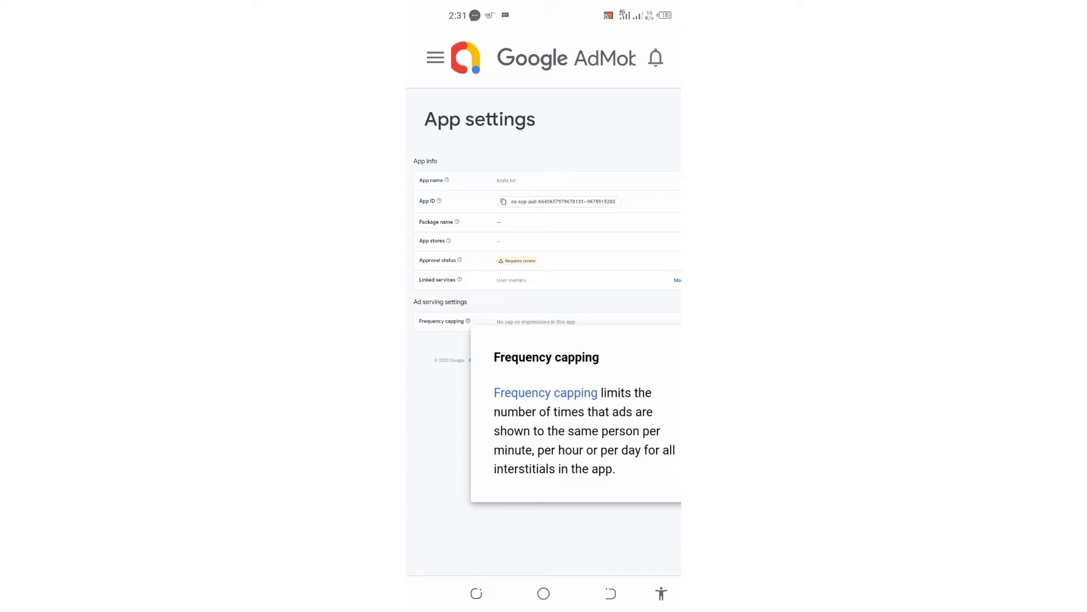
- Switch Knife hit's frequency capping setting to Enabled, revealing the empty limit field
{"action": "left_click", "coordinate": [431, 427]}
{"action": "mouse_move", "coordinate": [612, 447]}
{"action": "left_mouse_down"}
{"action": "mouse_move", "coordinate": [568, 447]}
{"action": "mouse_move", "coordinate": [465, 400]}
{"action": "left_mouse_up"}
{"action": "mouse_move", "coordinate": [666, 290]}
{"action": "left_mouse_down"}
{"action": "mouse_move", "coordinate": [658, 270]}
{"action": "mouse_move", "coordinate": [580, 236]}
{"action": "left_mouse_up"}
{"action": "left_click_drag", "start_coordinate": [649, 272], "coordinate": [607, 243]}
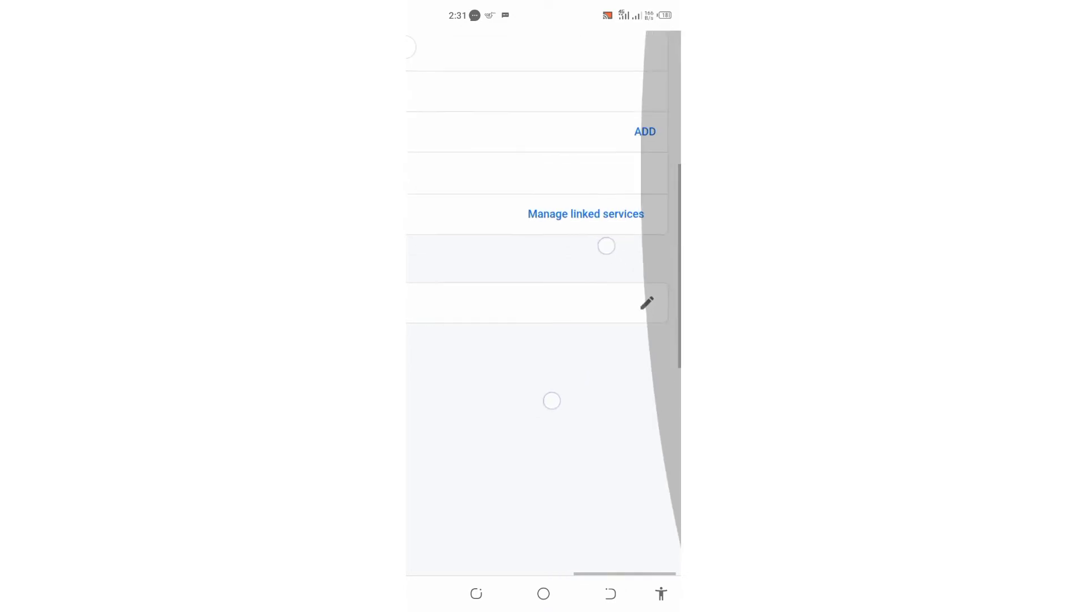
{"action": "left_click_drag", "start_coordinate": [646, 297], "coordinate": [634, 290]}
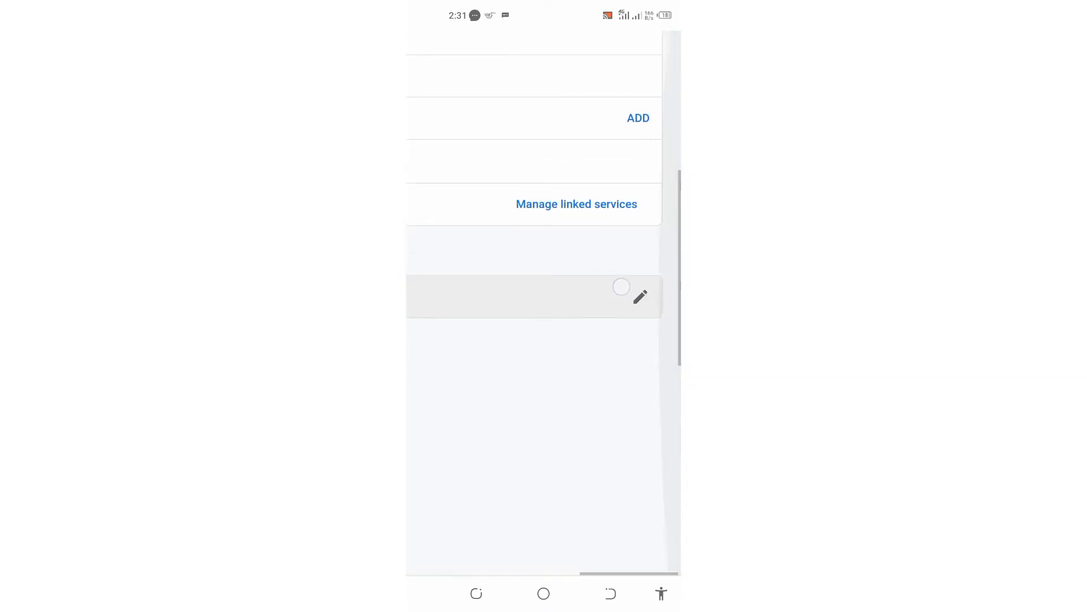
{"action": "left_click", "coordinate": [635, 294]}
{"action": "left_click_drag", "start_coordinate": [560, 264], "coordinate": [644, 261]}
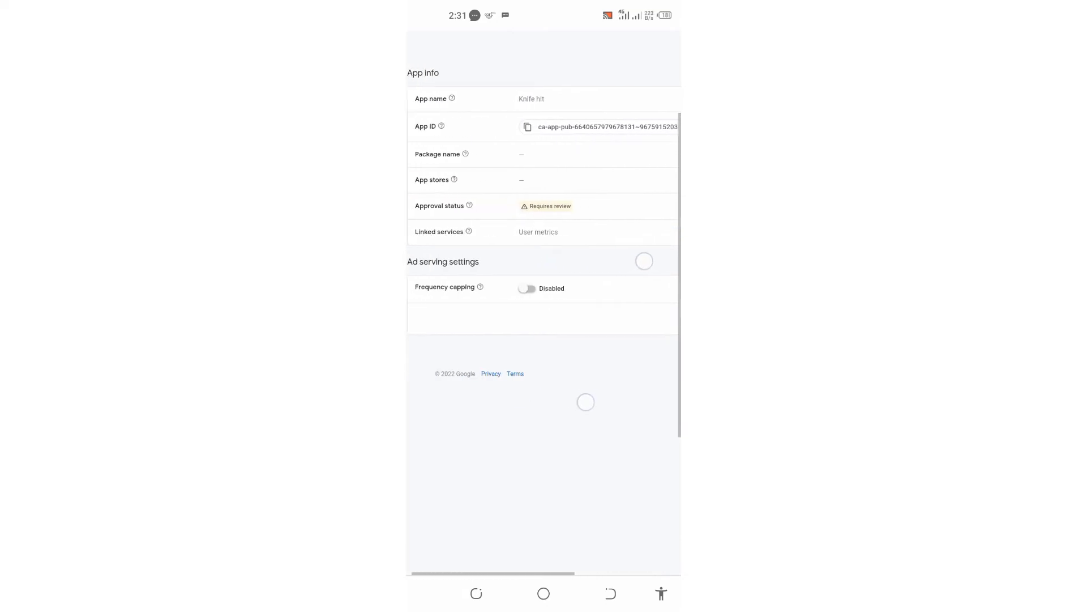
{"action": "scroll", "coordinate": [537, 335], "scroll_direction": "up", "scroll_amount": 3}
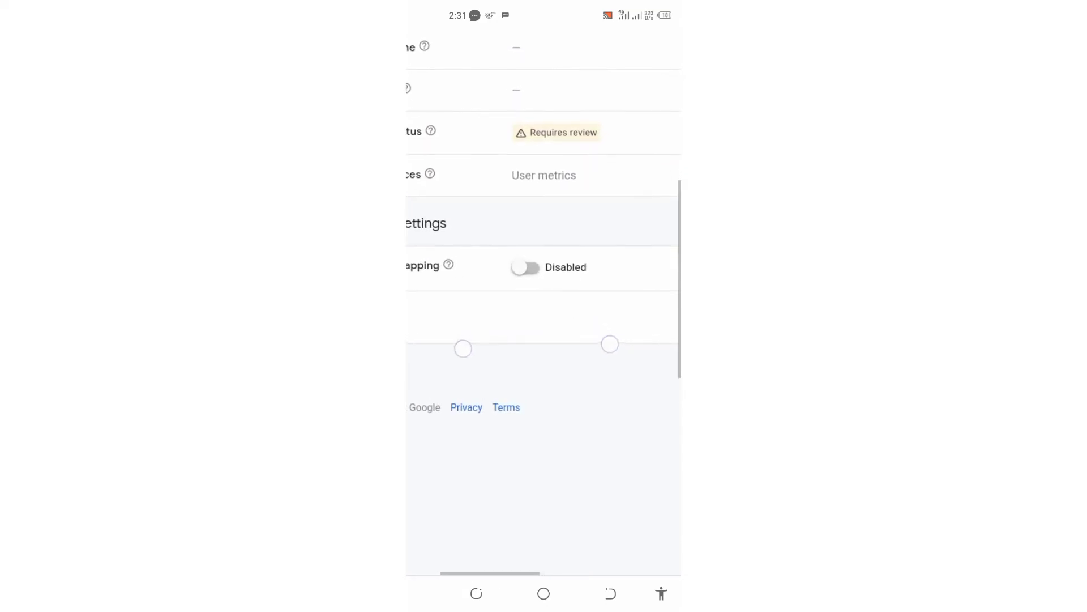
{"action": "left_click", "coordinate": [527, 267]}
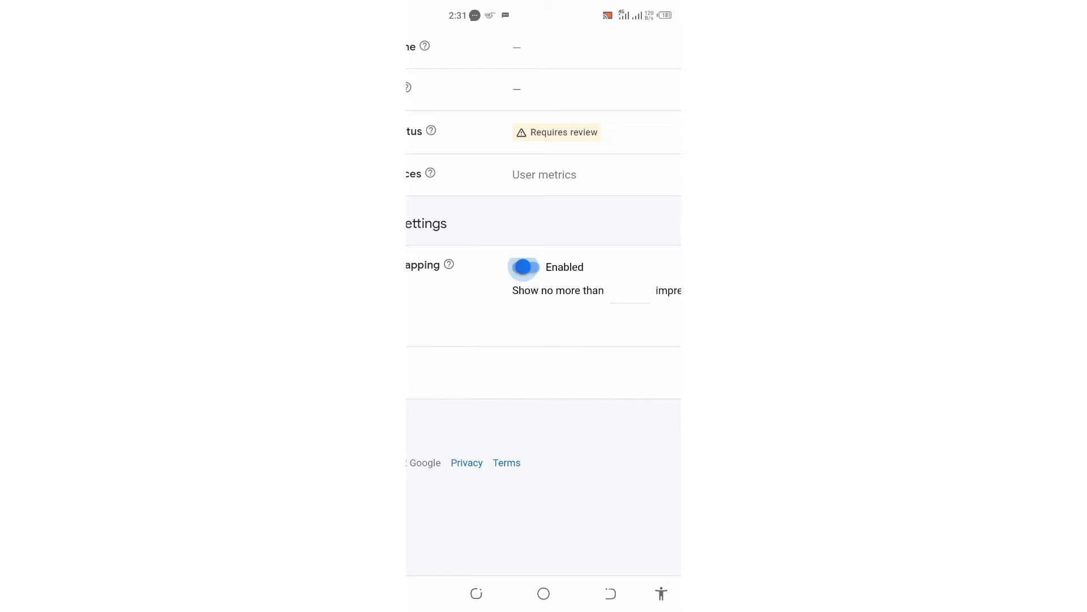
{"action": "left_click_drag", "start_coordinate": [604, 407], "coordinate": [533, 406]}
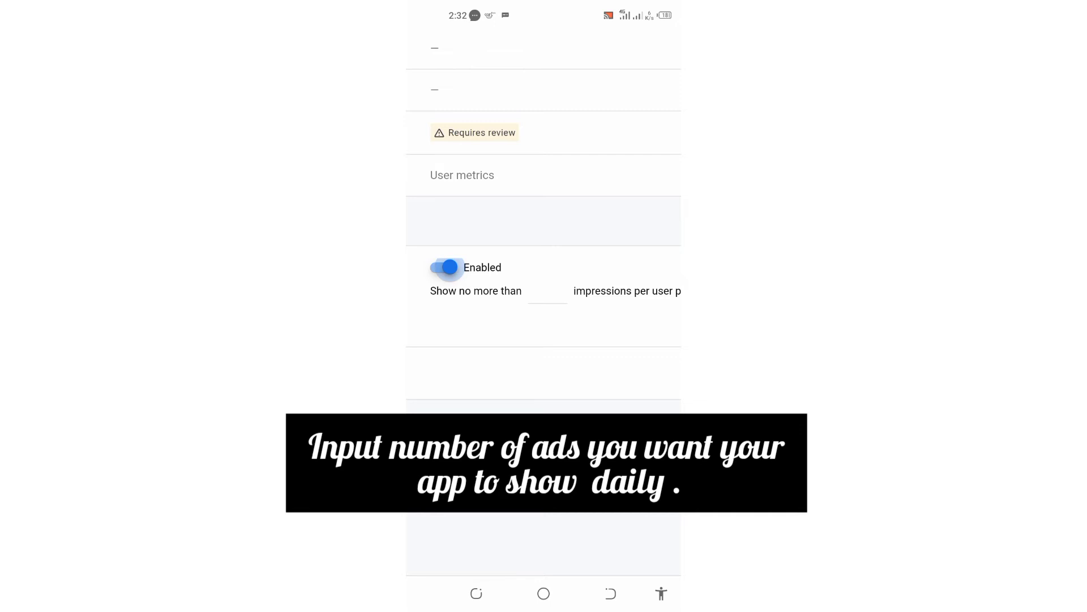
- Enter 20 impressions per user and a period length of 1
{"action": "left_click", "coordinate": [549, 293]}
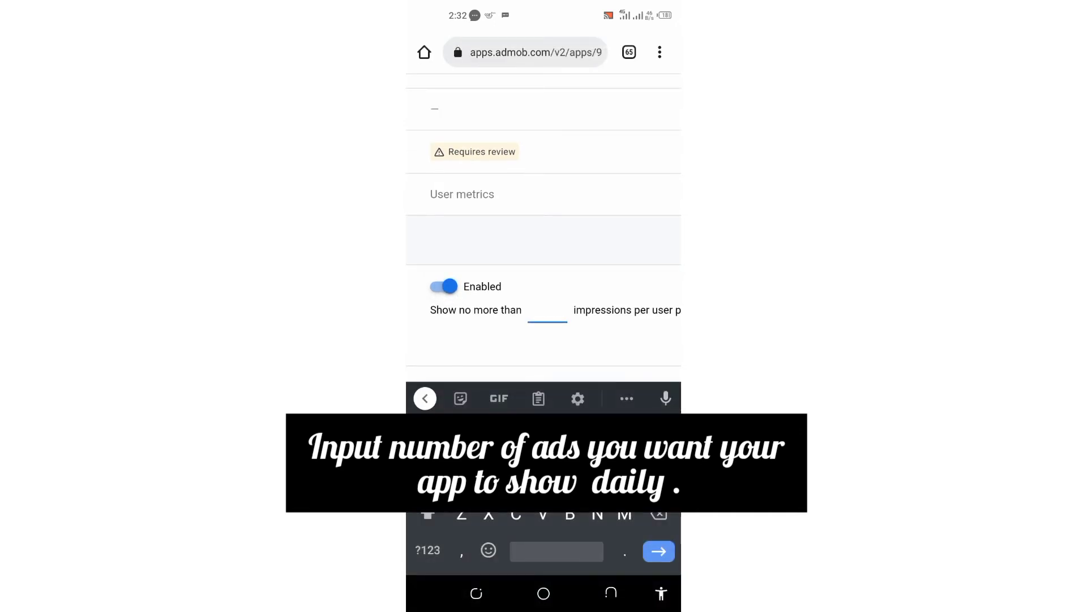
{"action": "left_click", "coordinate": [427, 551]}
{"action": "type", "text": "2"}
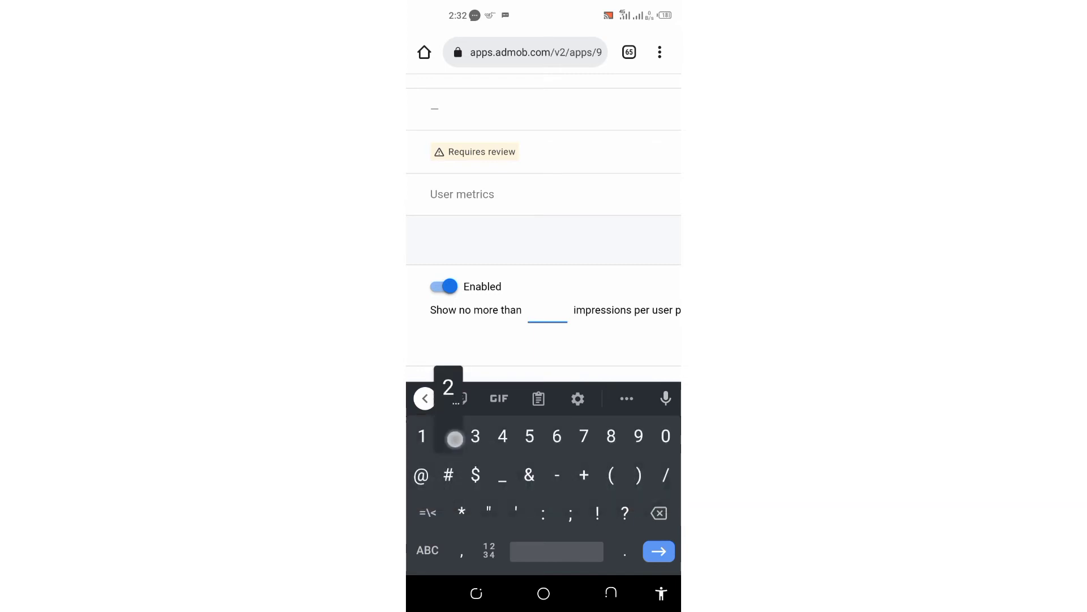
{"action": "type", "text": "0"}
{"action": "left_click_drag", "start_coordinate": [563, 333], "coordinate": [493, 335]}
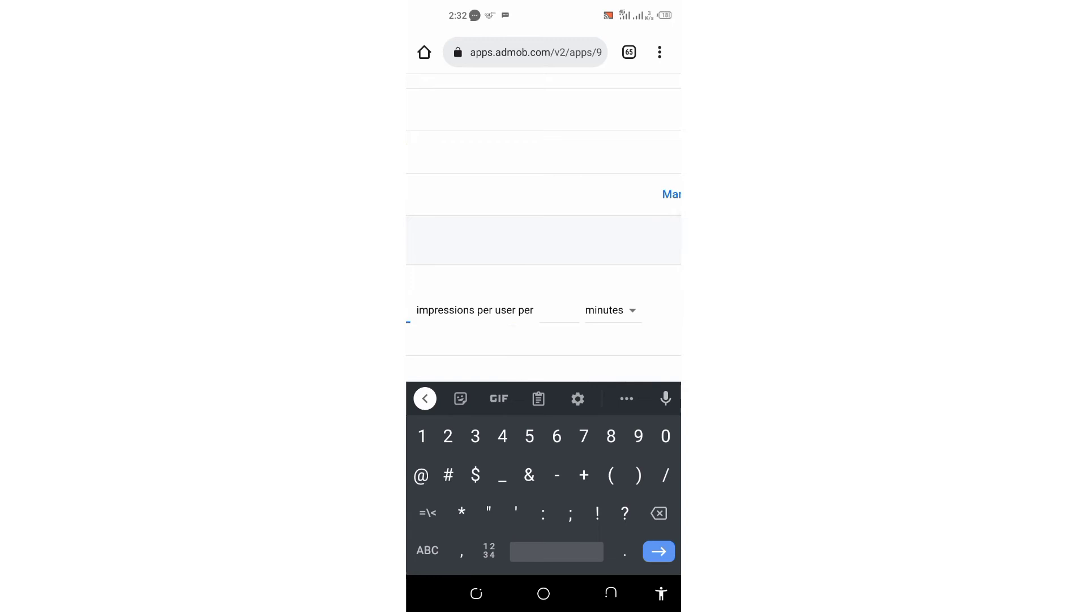
{"action": "left_click", "coordinate": [559, 311]}
{"action": "left_click", "coordinate": [427, 551]}
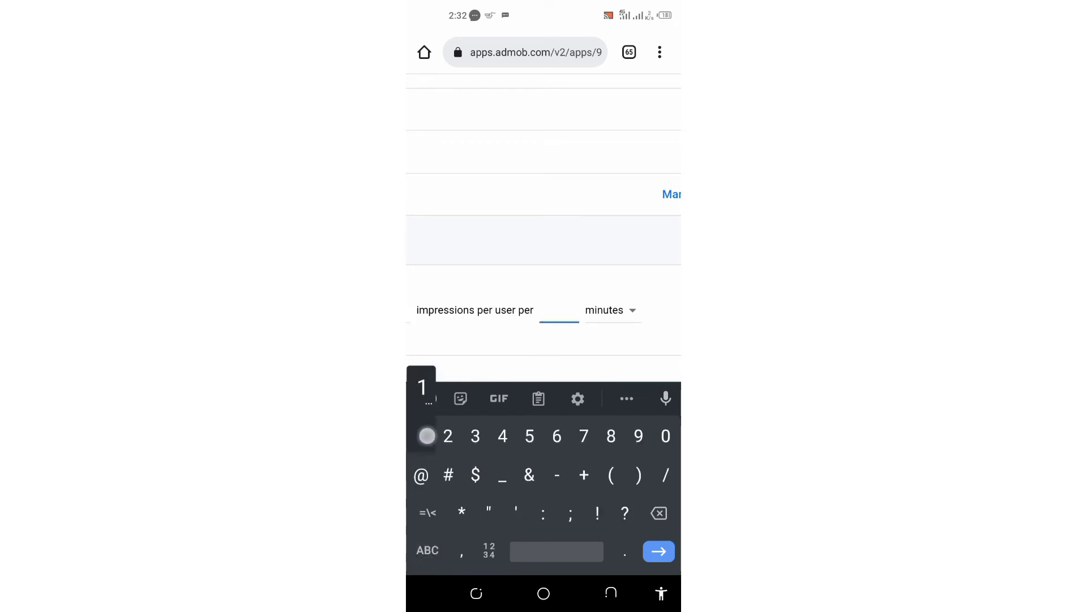
{"action": "type", "text": "1"}
{"action": "left_click_drag", "start_coordinate": [577, 336], "coordinate": [545, 334]}
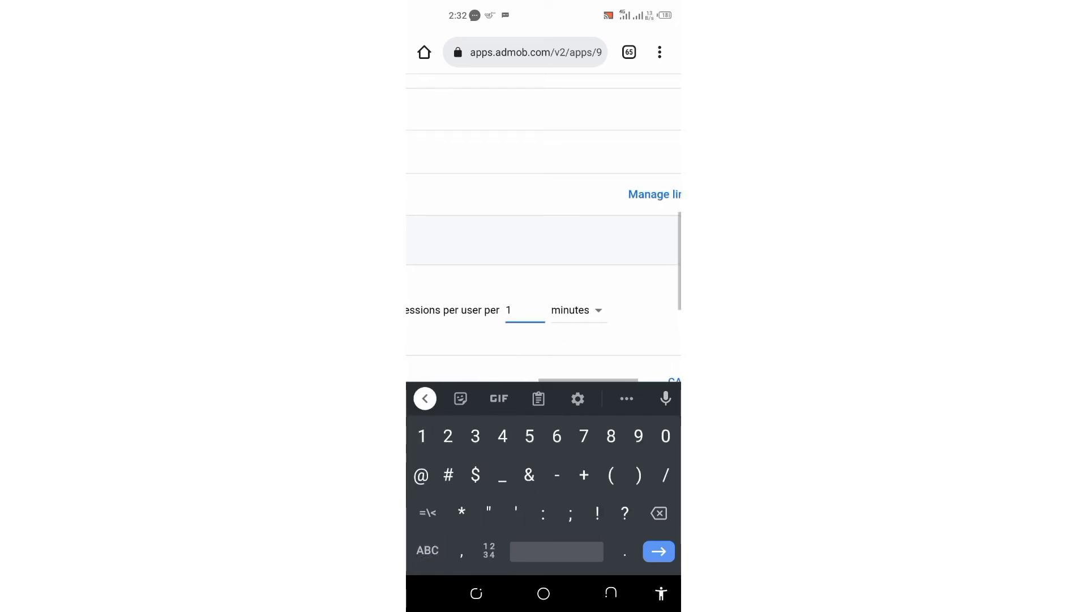
- Choose days as the frequency cap's time unit
{"action": "left_click", "coordinate": [583, 308]}
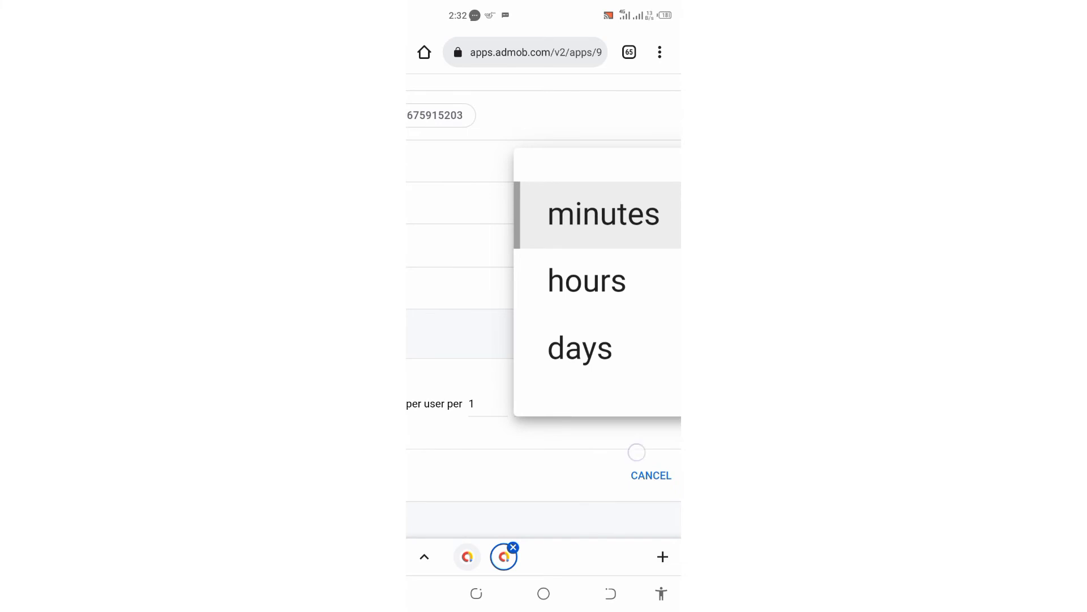
{"action": "left_click_drag", "start_coordinate": [636, 451], "coordinate": [586, 444]}
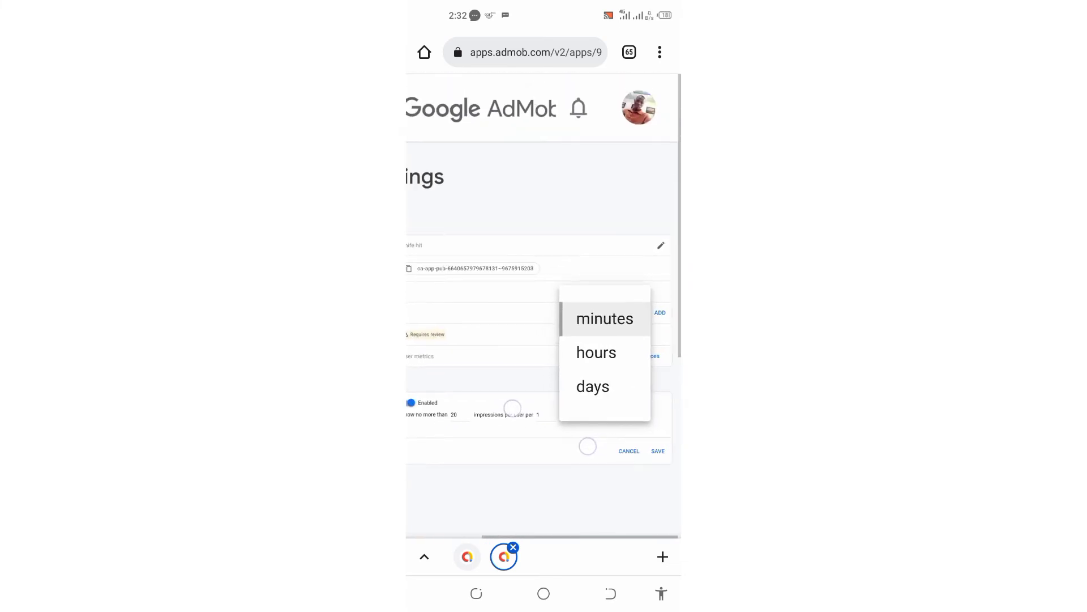
{"action": "left_click", "coordinate": [585, 385]}
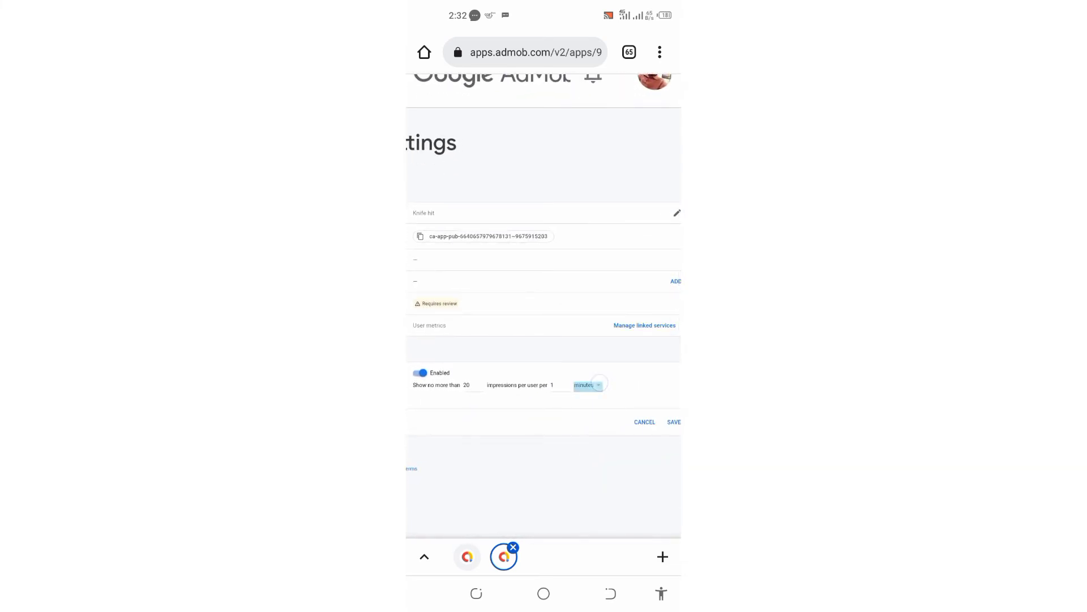
{"action": "left_click", "coordinate": [607, 484]}
{"action": "left_click_drag", "start_coordinate": [524, 275], "coordinate": [445, 233]}
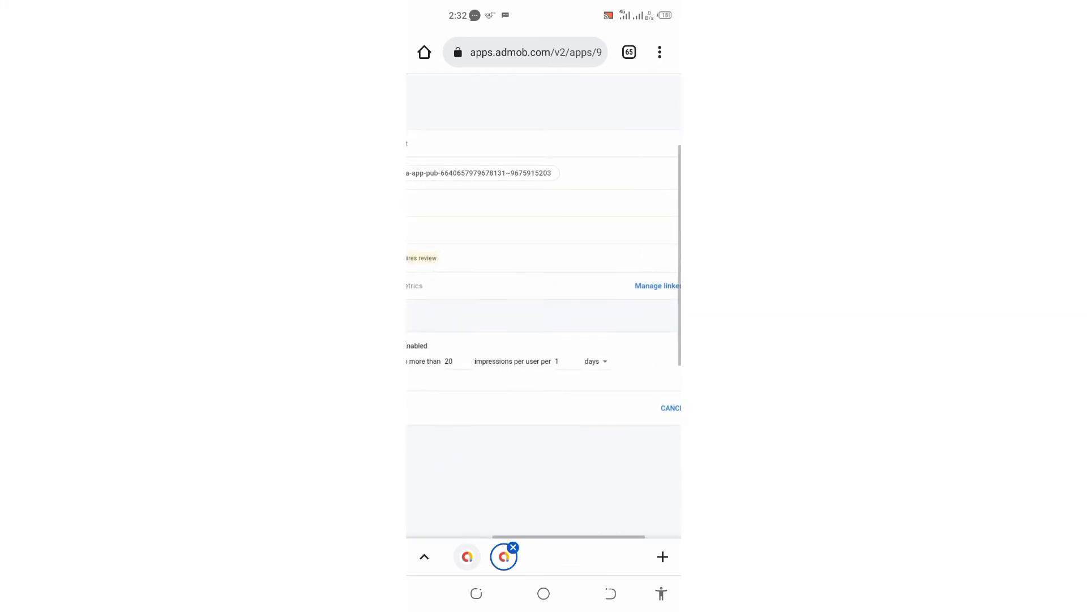
{"action": "left_click_drag", "start_coordinate": [564, 428], "coordinate": [474, 417]}
- Save the 20-impressions-per-day cap, check App settings, and open the main navigation menu
{"action": "left_click", "coordinate": [651, 412]}
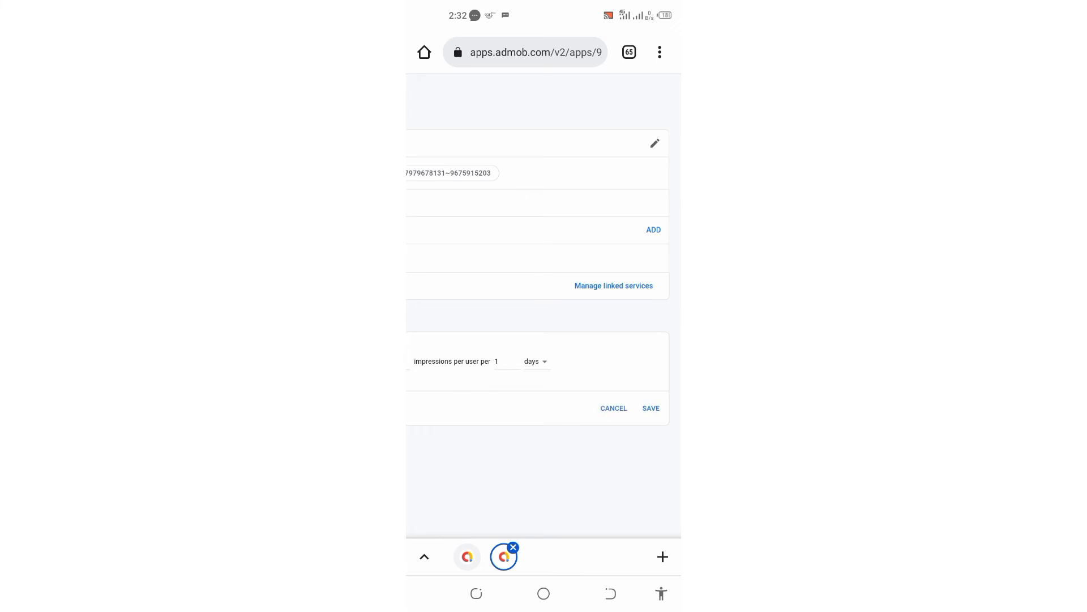
{"action": "left_click_drag", "start_coordinate": [464, 454], "coordinate": [526, 436]}
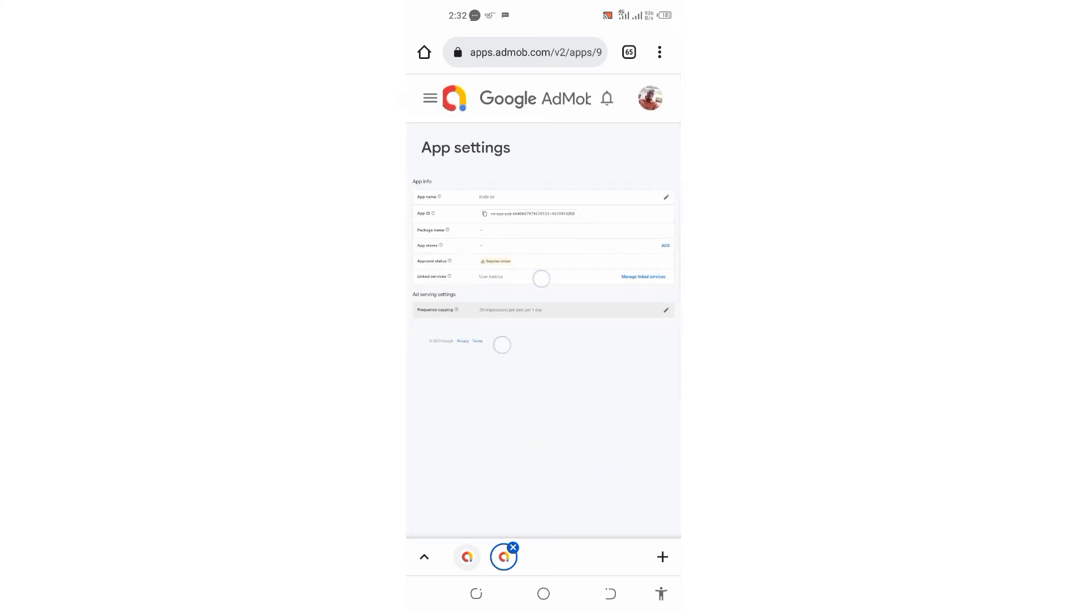
{"action": "left_click_drag", "start_coordinate": [502, 342], "coordinate": [529, 371]}
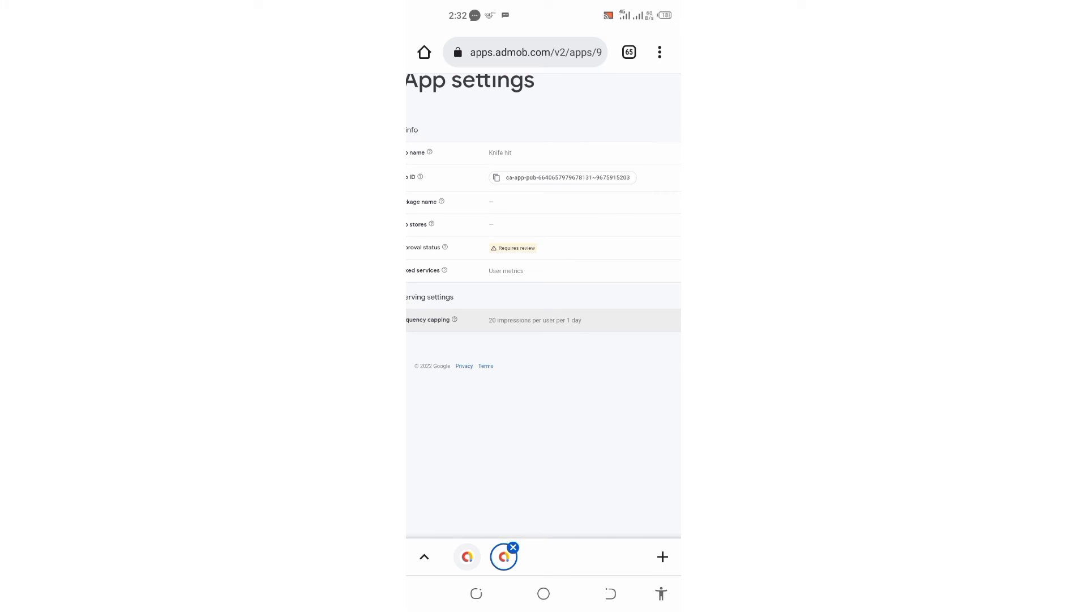
{"action": "left_click_drag", "start_coordinate": [440, 420], "coordinate": [496, 411]}
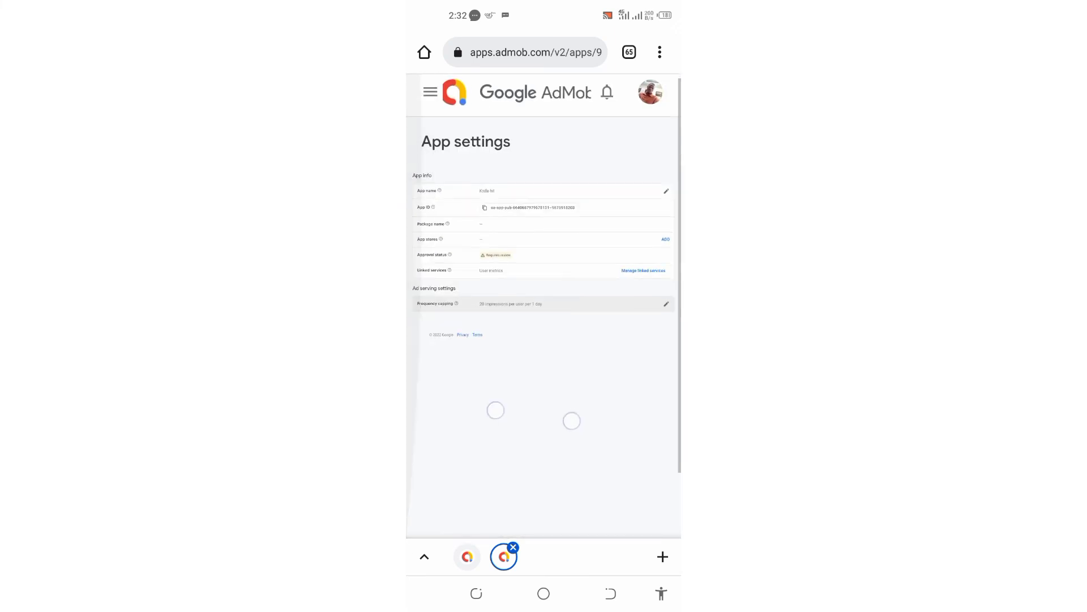
{"action": "left_click", "coordinate": [430, 89]}
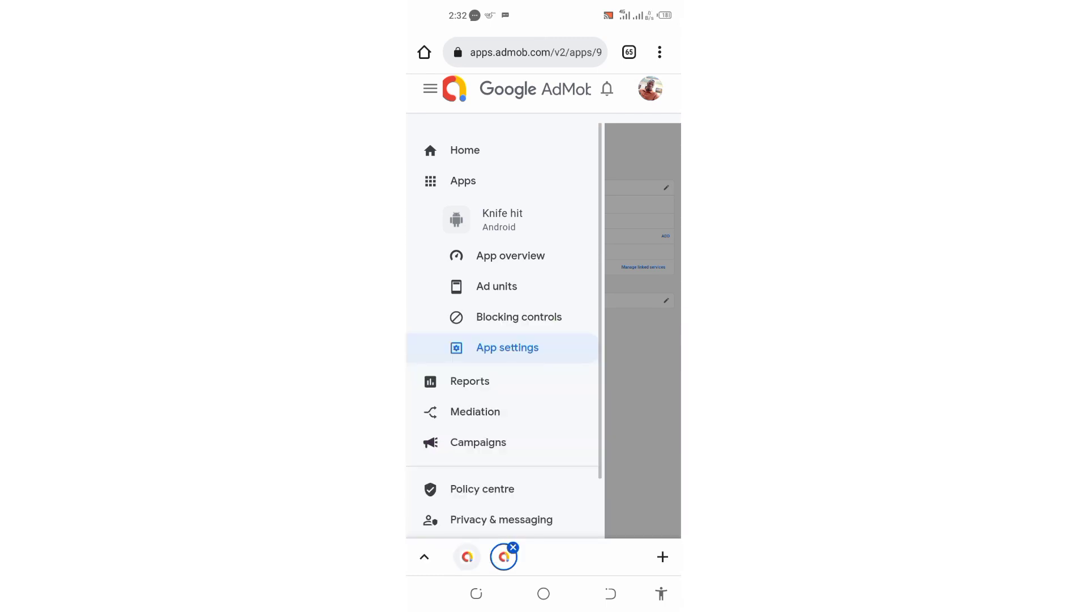
{"action": "scroll", "coordinate": [453, 461], "scroll_direction": "down", "scroll_amount": 2}
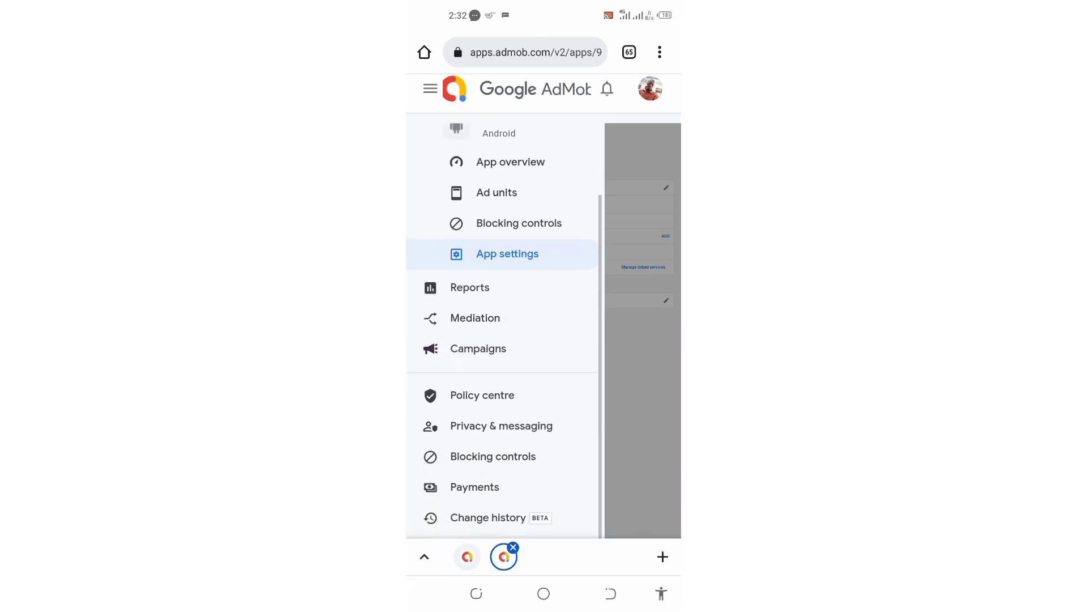